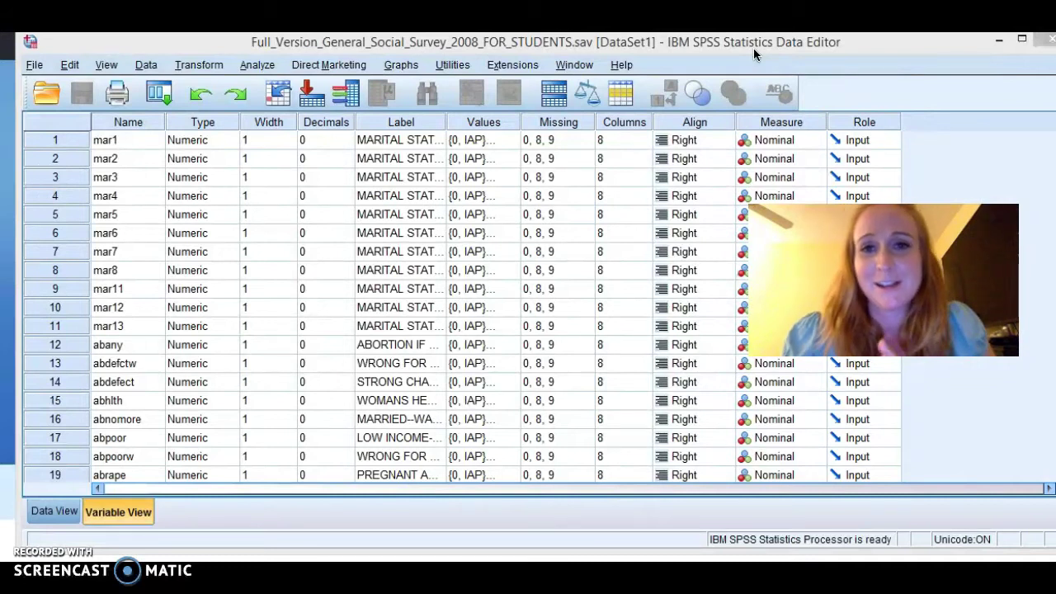
Open Chart Builder from the Graphs menu and dismiss the notice dialog
click(514, 43)
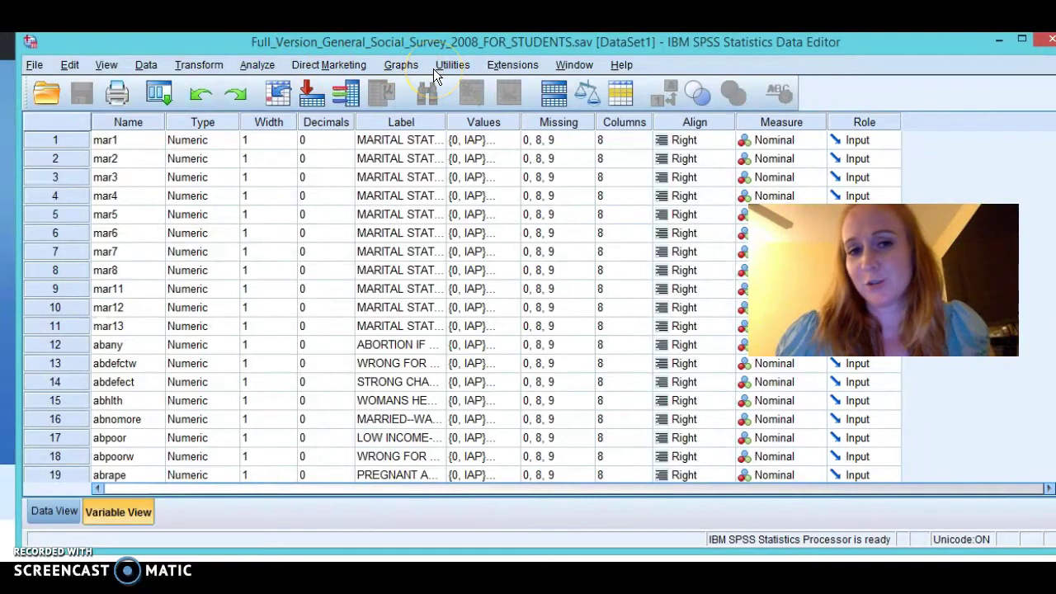
click(411, 66)
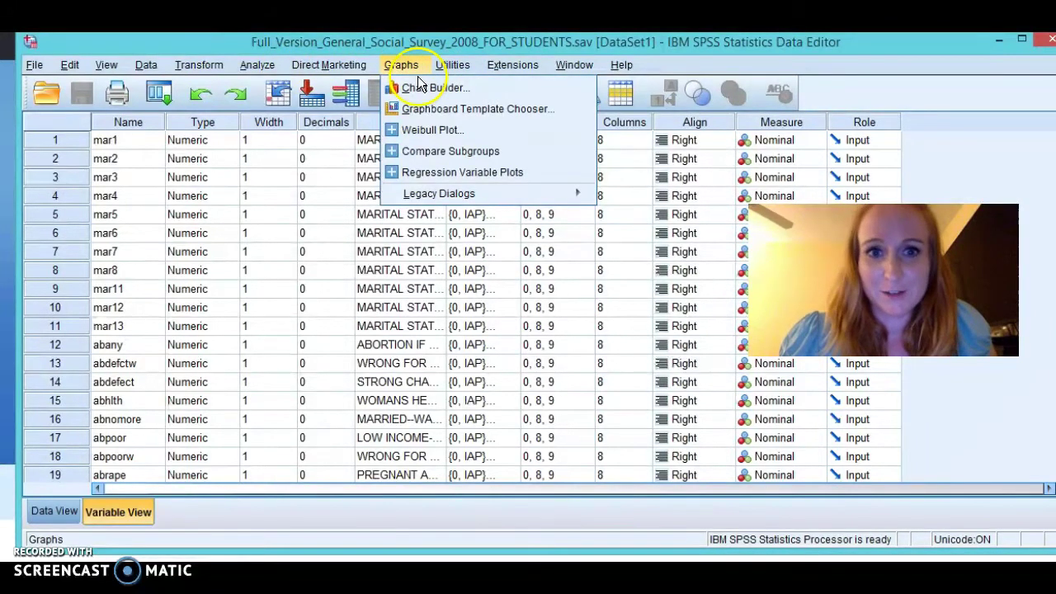
click(427, 88)
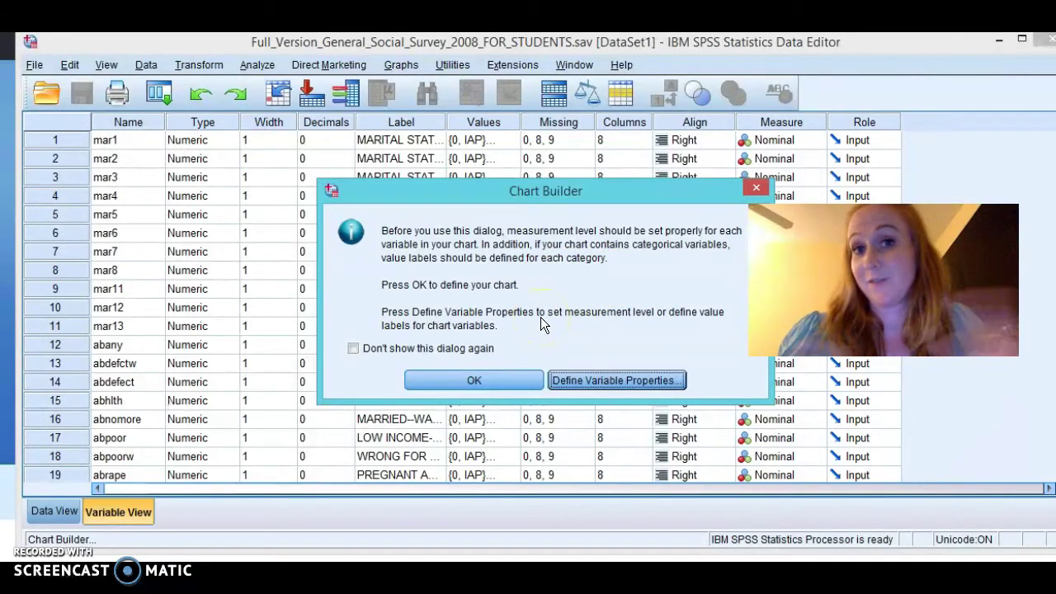
click(469, 382)
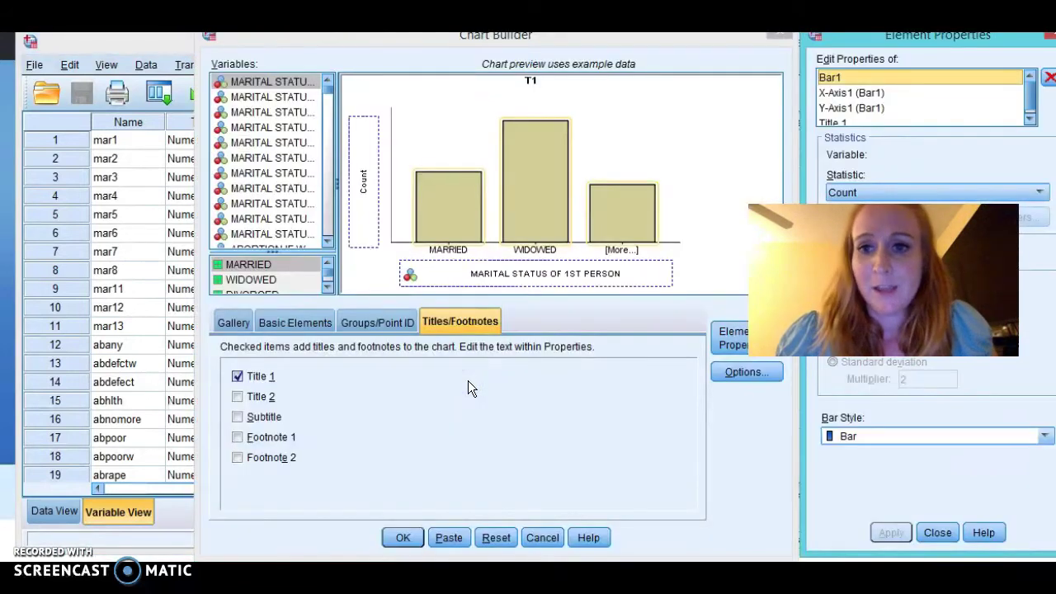
Reposition the Chart Builder and Element Properties windows so both are visible
click(460, 75)
drag(469, 44, 397, 60)
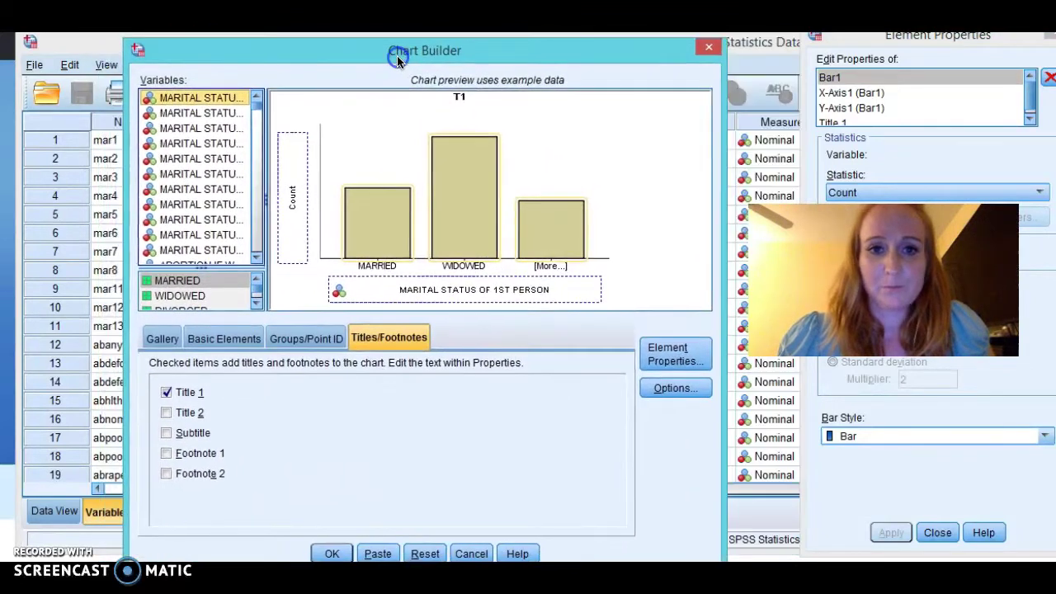
click(846, 39)
drag(846, 39, 769, 52)
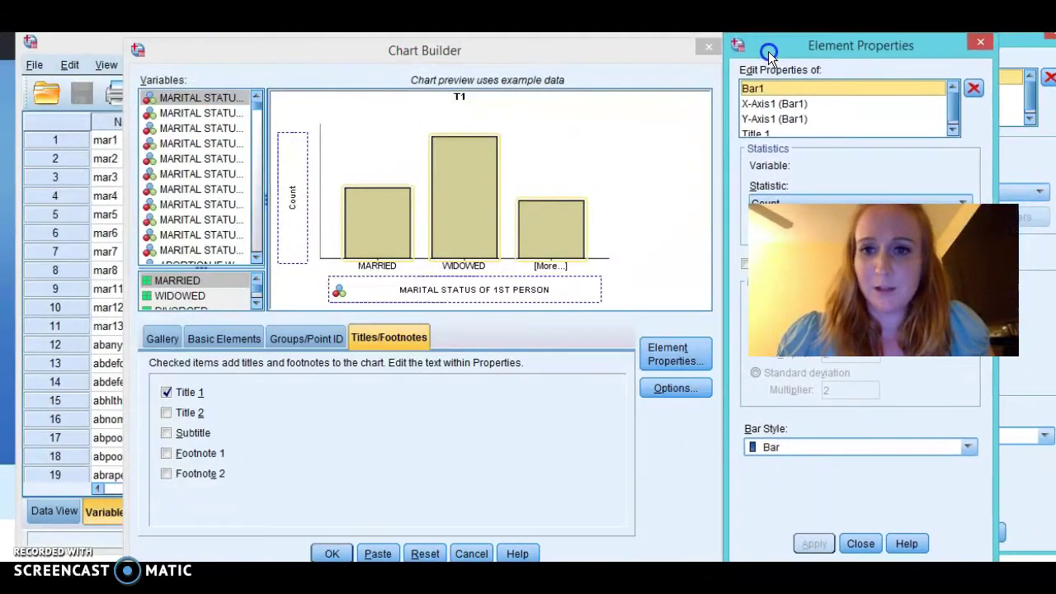
click(722, 128)
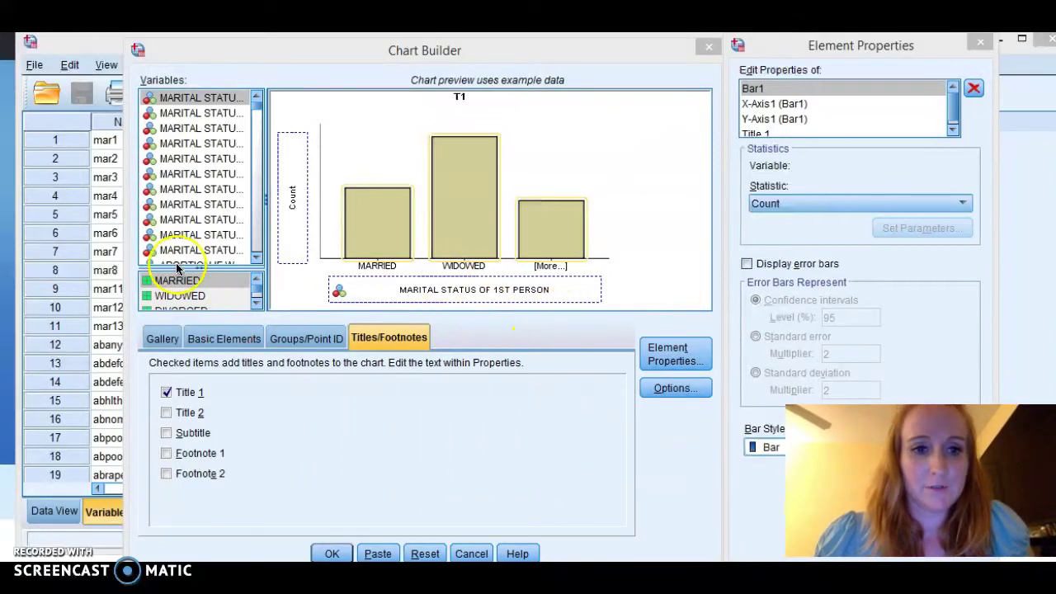
Select MARITAL STATUS OF 1ST PERSON and browse the Line, Pie/Polar and Histogram galleries
click(195, 204)
click(195, 98)
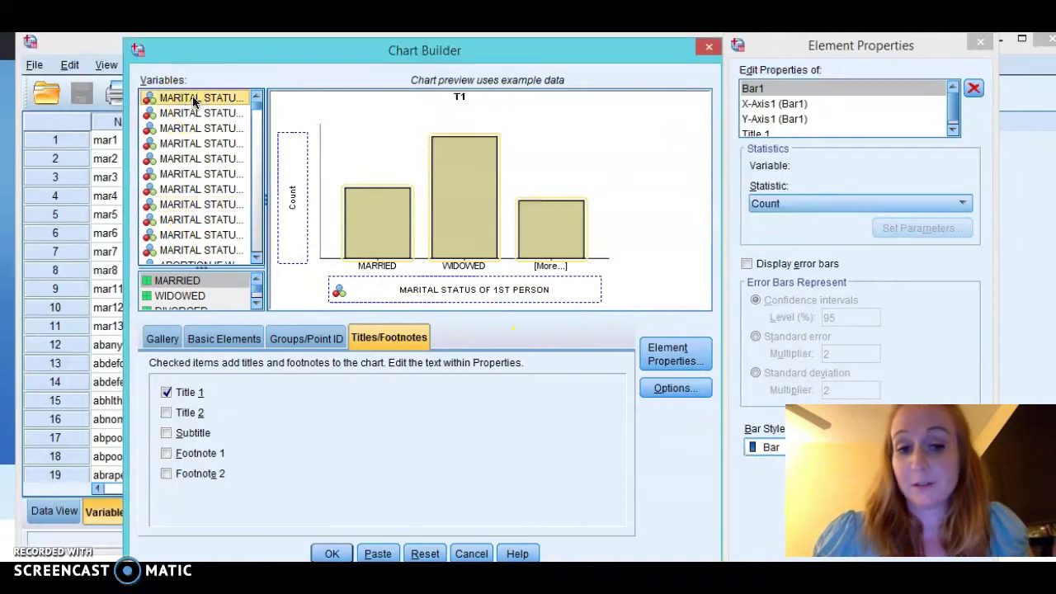
click(162, 340)
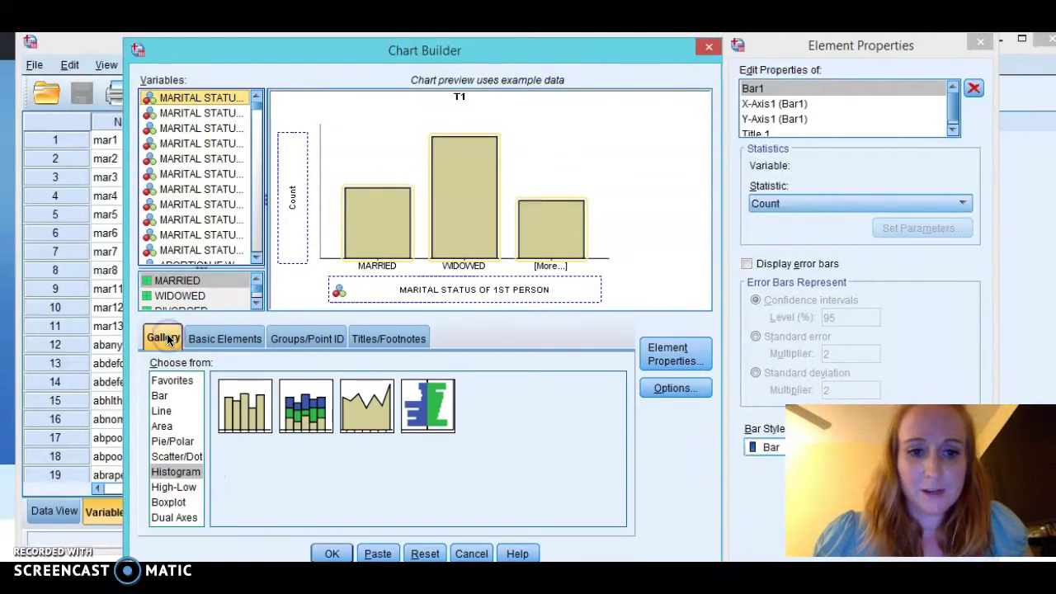
click(162, 410)
click(169, 442)
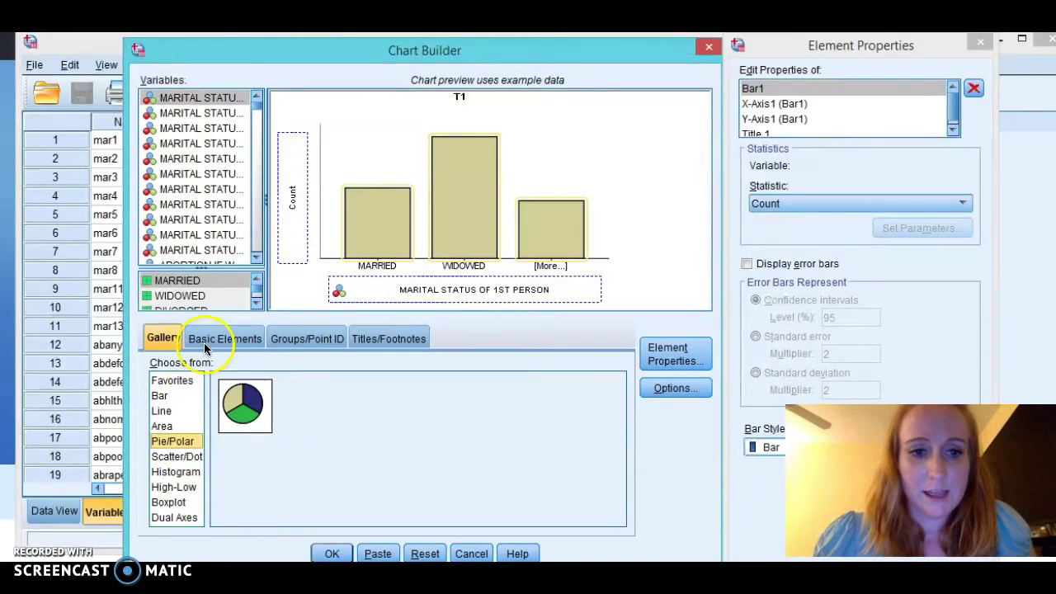
click(174, 472)
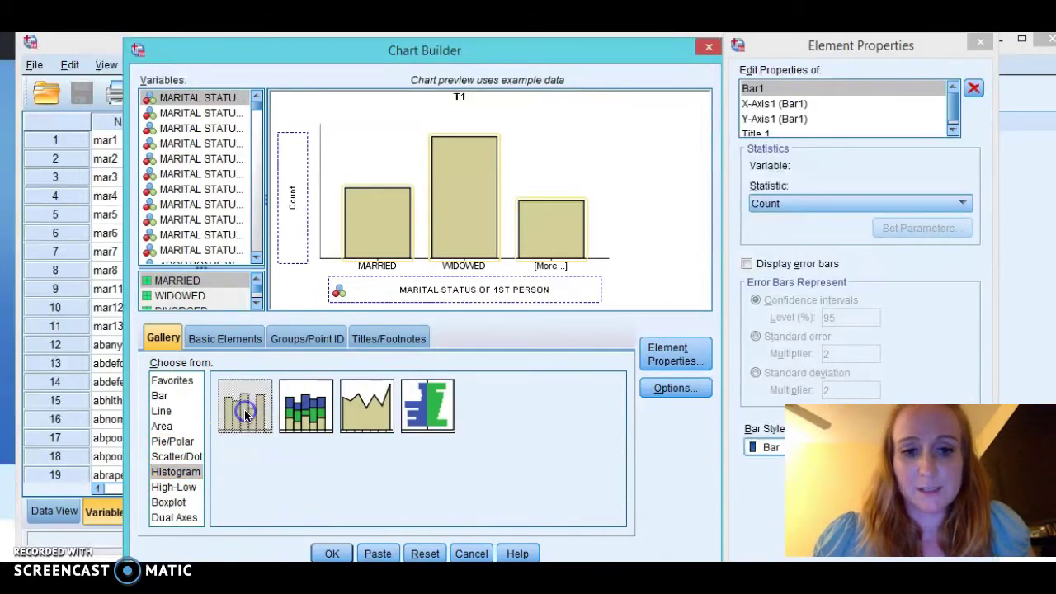
Place a simple histogram in the preview with MARITAL STATUS OF 1ST PERSON on the x-axis
drag(232, 413, 413, 248)
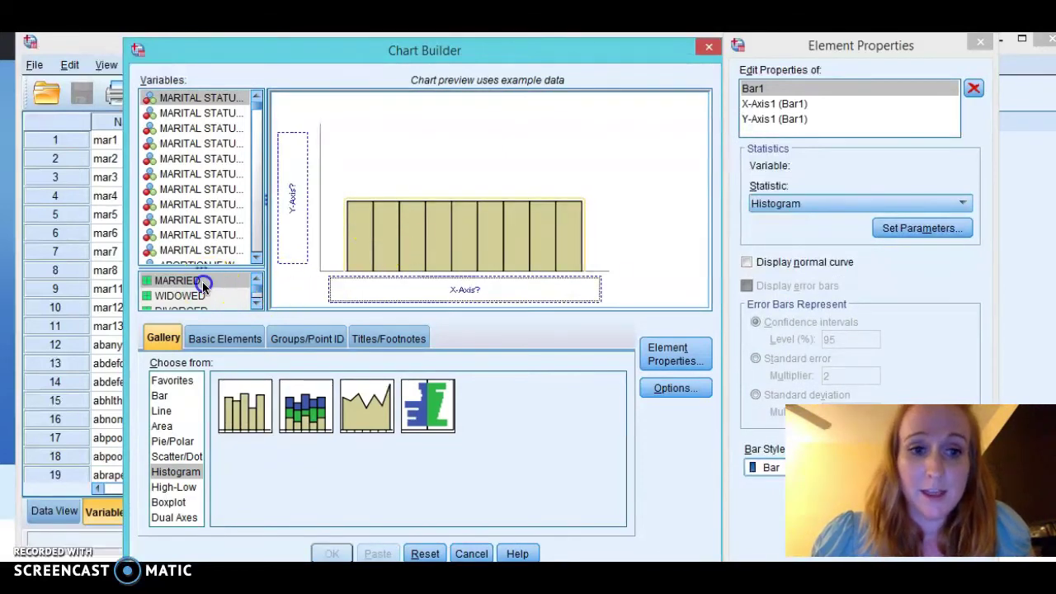
click(190, 99)
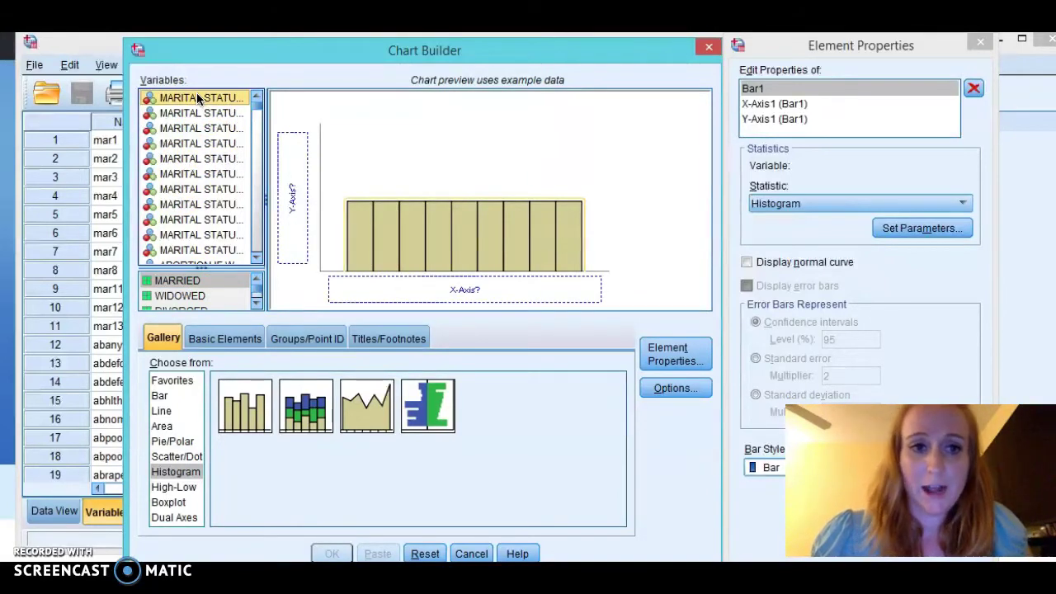
drag(198, 94, 402, 287)
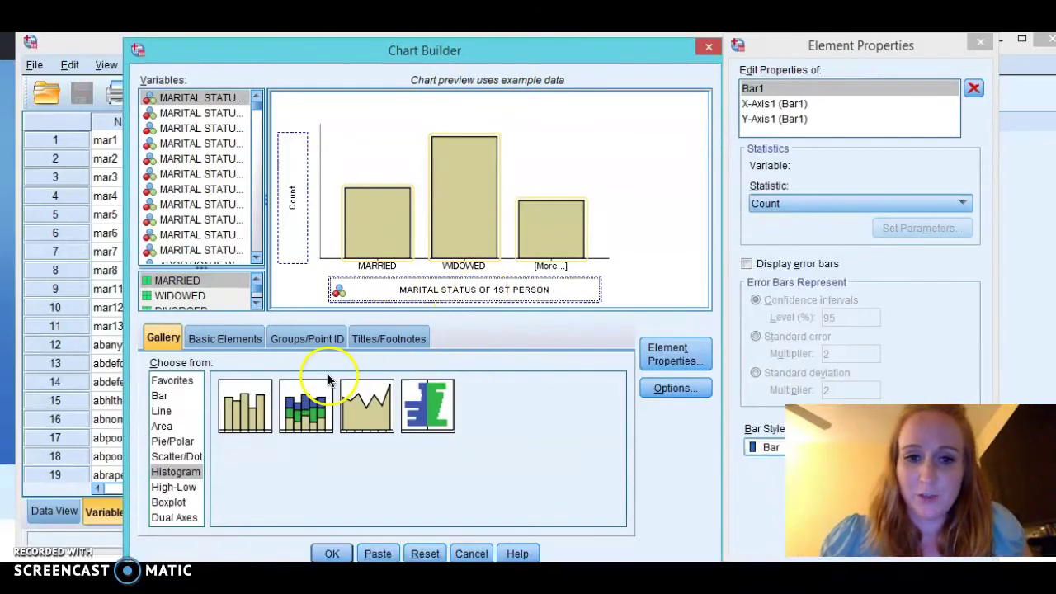
Enable Title 1 and set its content to 'MARITAL STATUS BAR CHART'
click(391, 340)
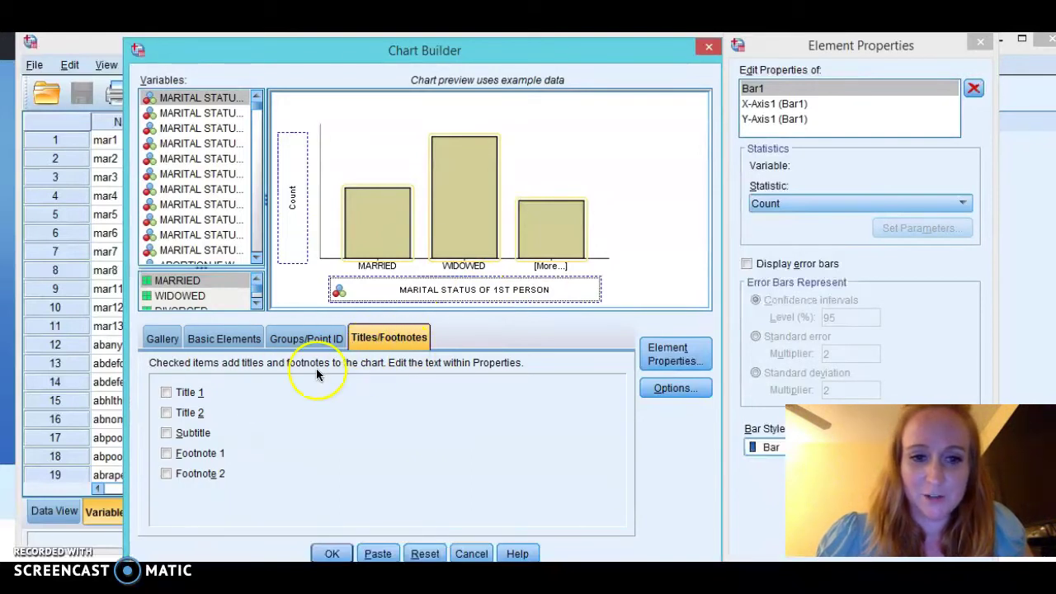
click(165, 392)
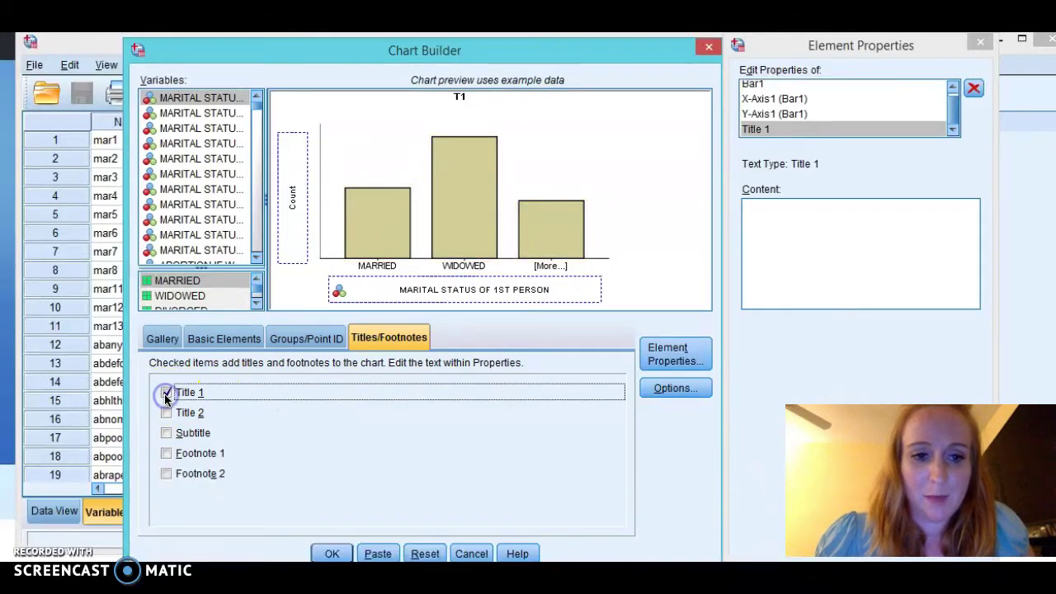
click(814, 230)
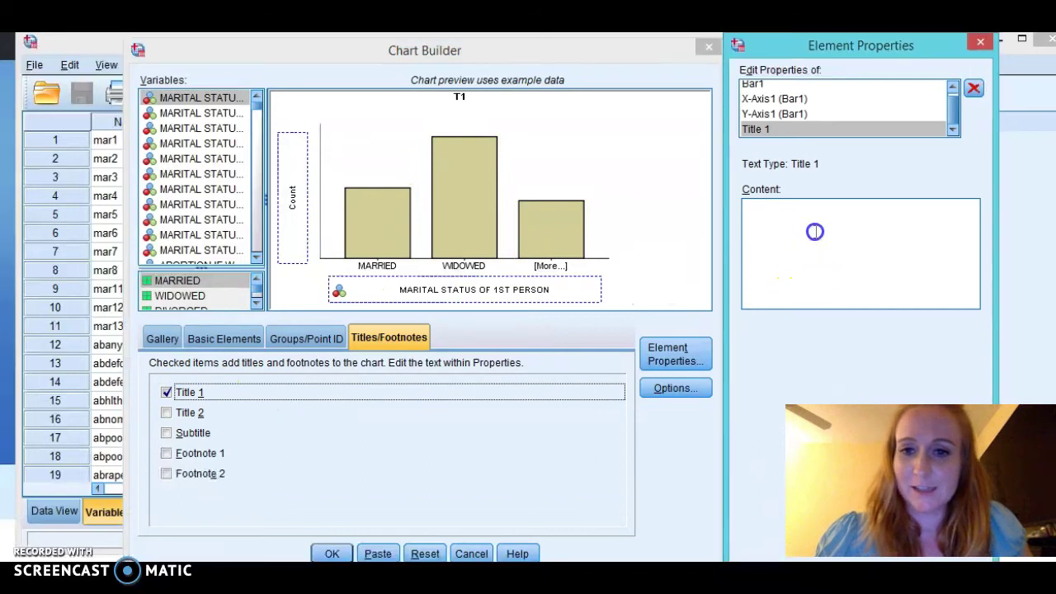
text(MARIT)
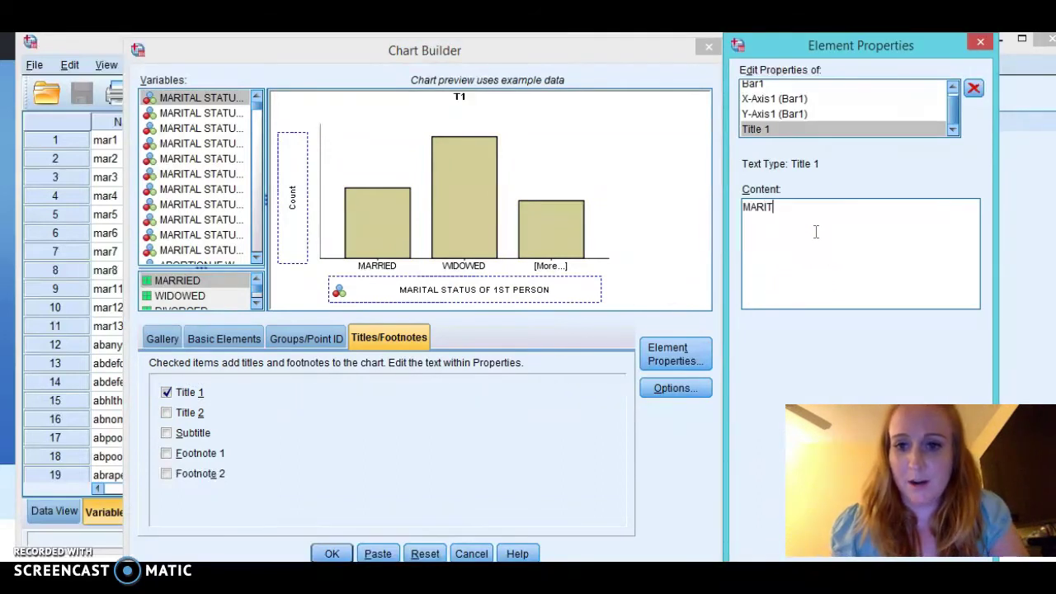
text(AL STATUS BAR CH)
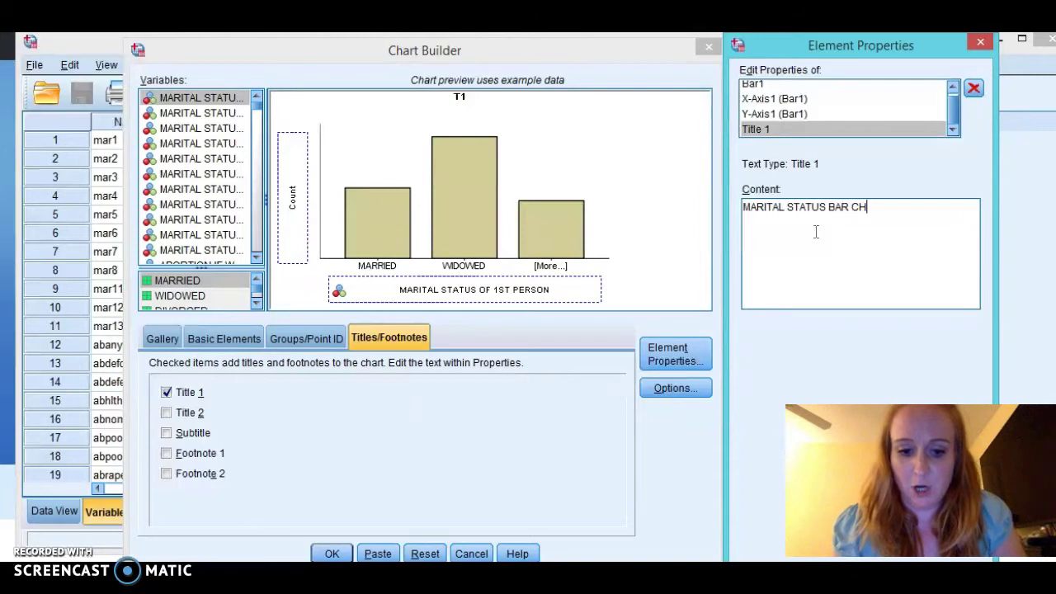
text(ART)
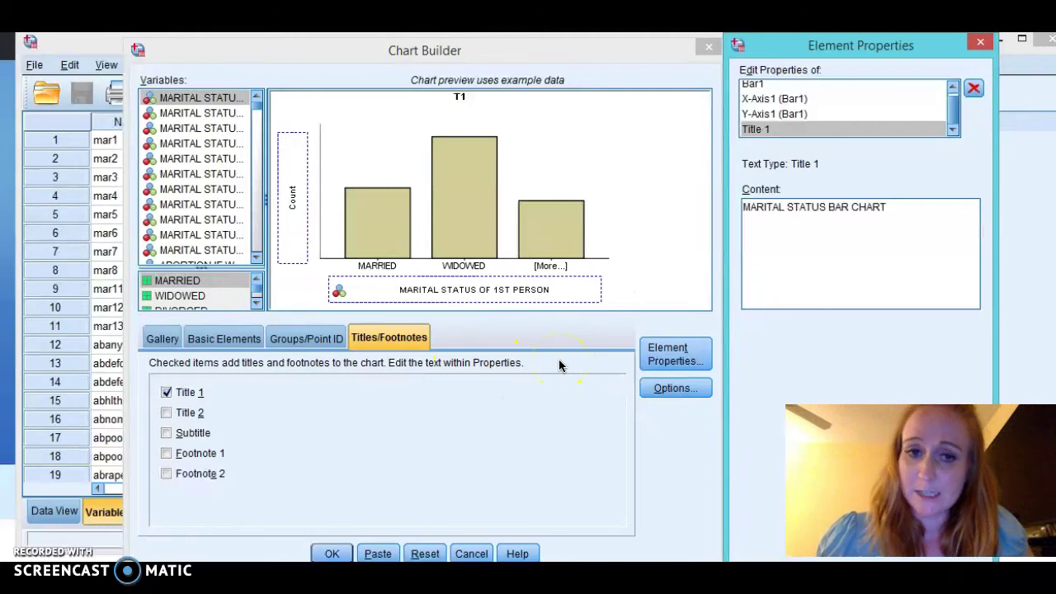
Generate the chart and review its GGRAPH/GPL syntax in the Output viewer
click(332, 552)
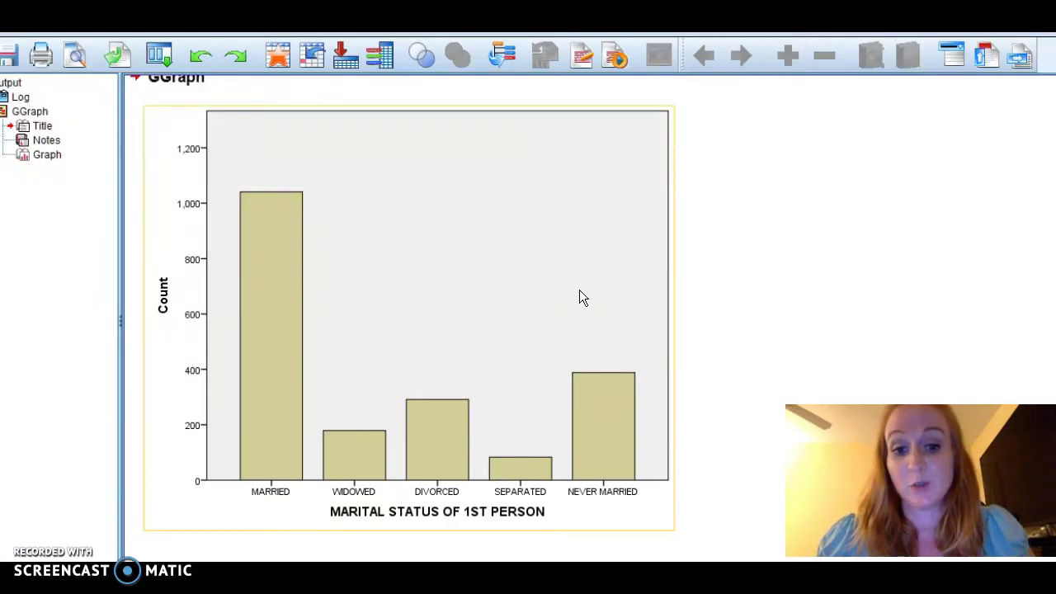
scroll(541, 304, up, 5)
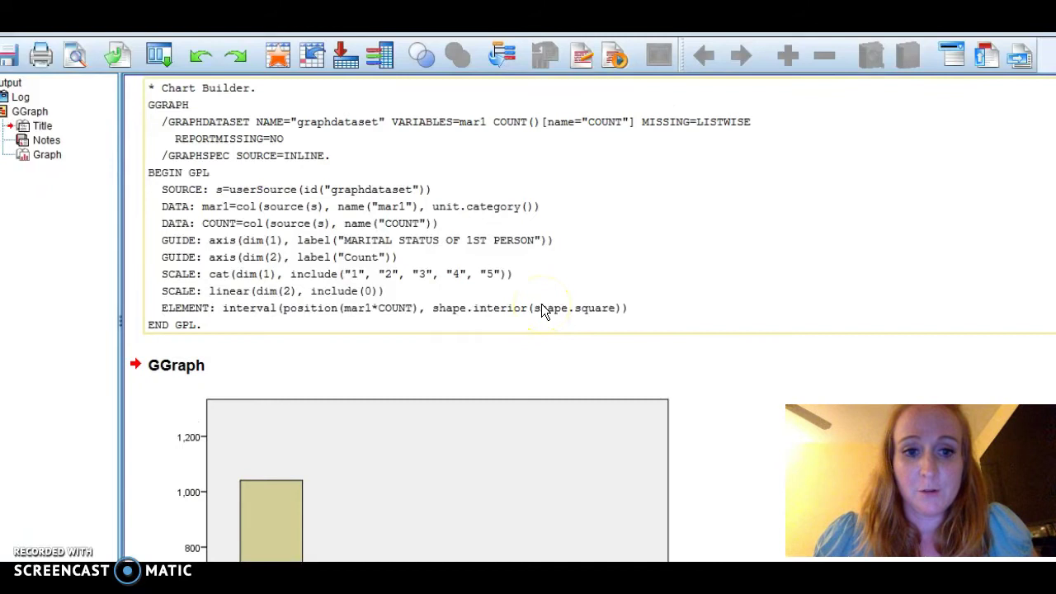
scroll(542, 304, down, 5)
scroll(541, 303, up, 5)
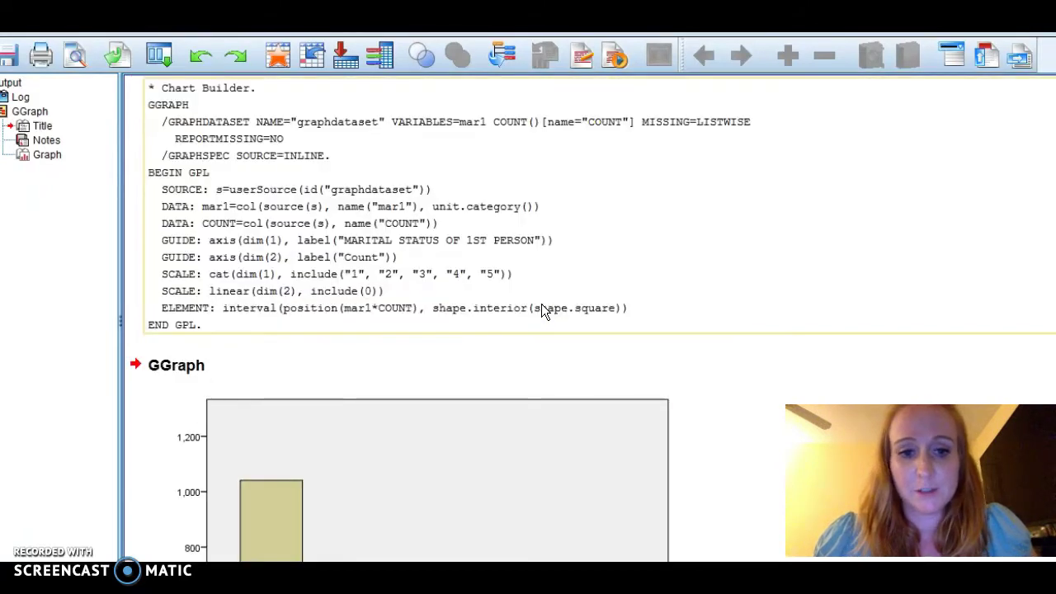
click(677, 355)
click(439, 273)
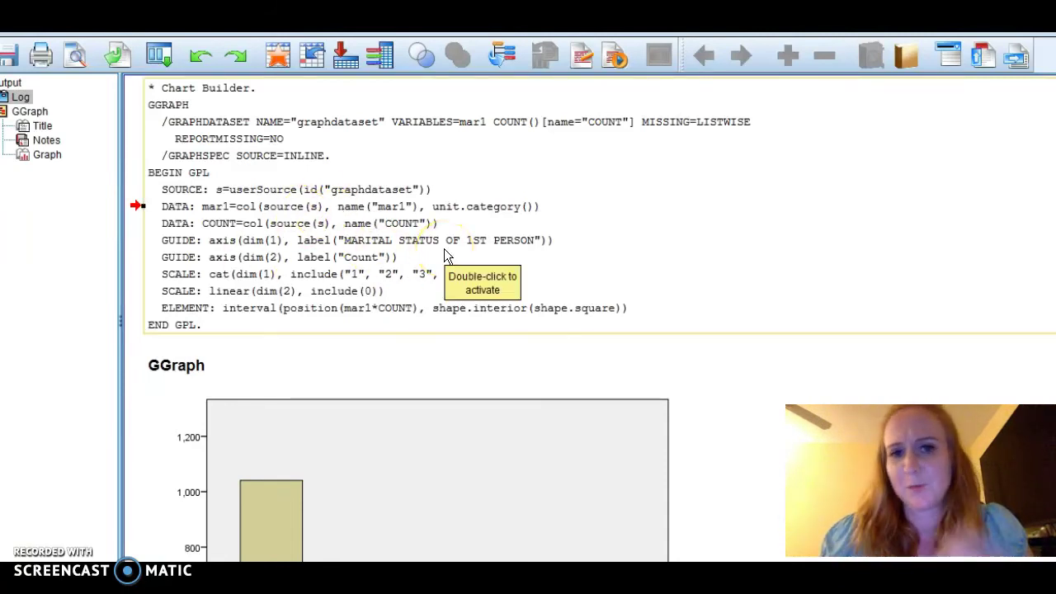
Reopen Chart Builder via Alt+G from the Output viewer and dismiss the notice
key(alt+g)
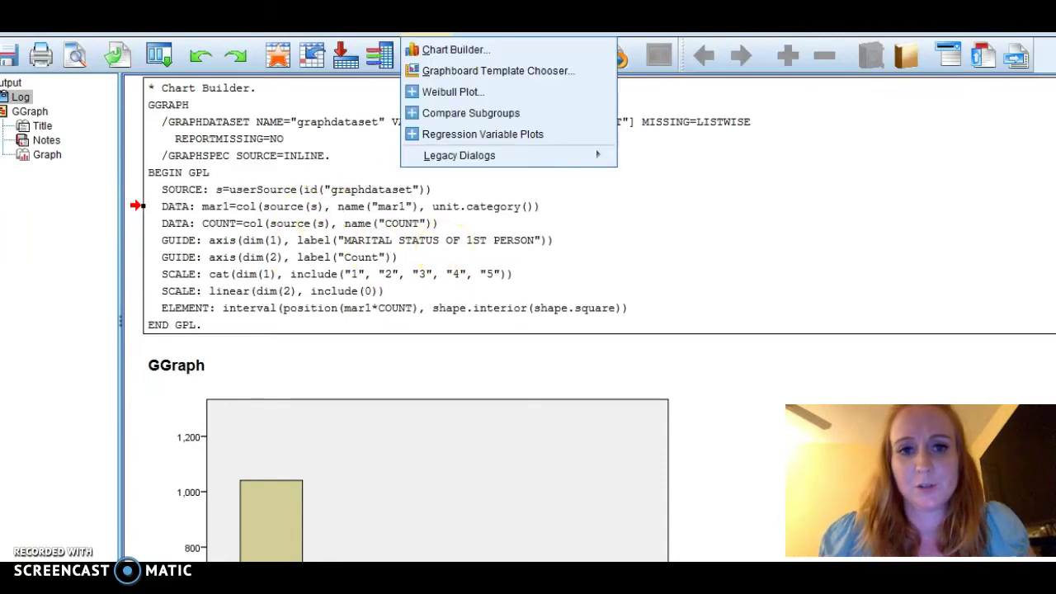
click(436, 48)
click(467, 376)
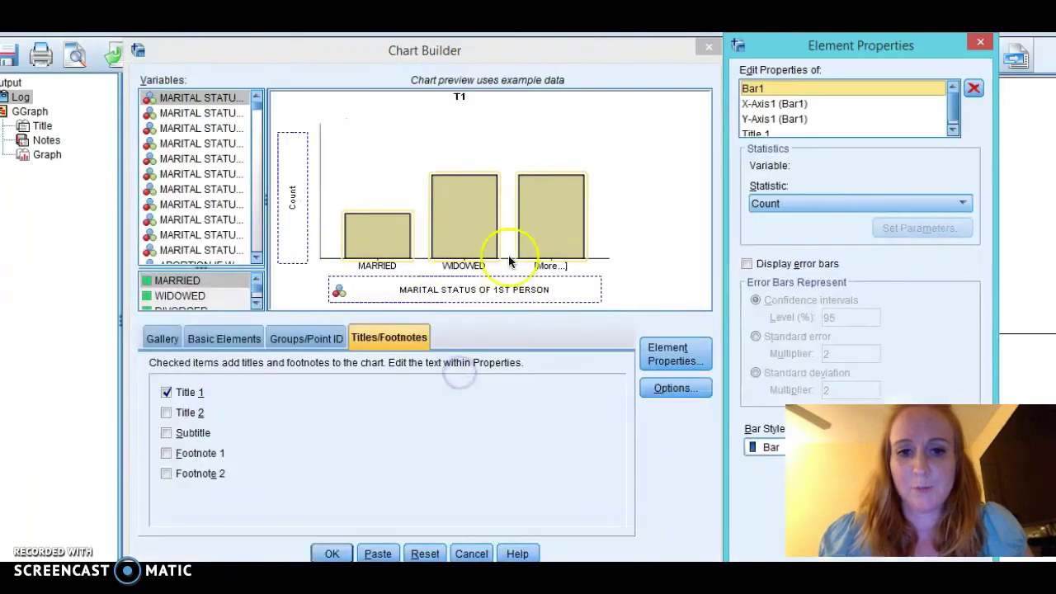